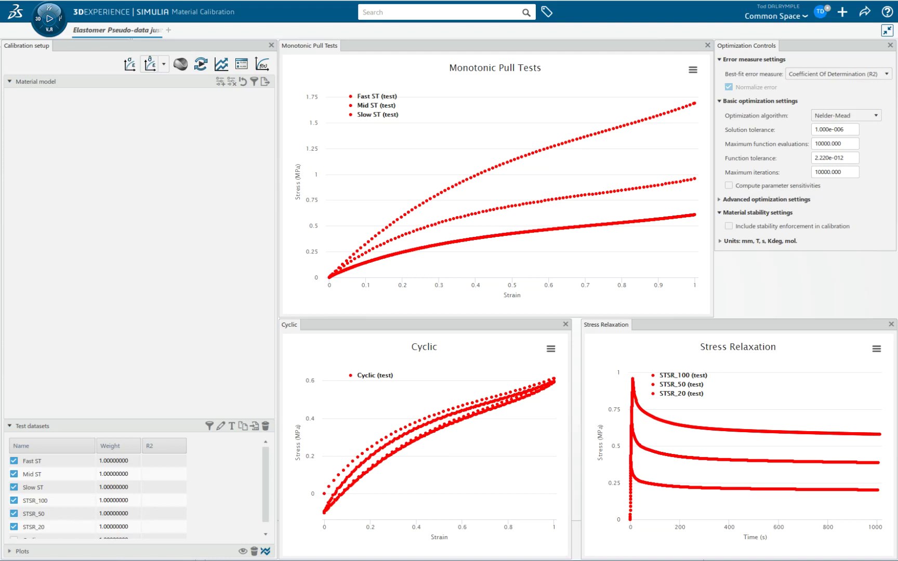
Check the reference answer image, then switch the stress relaxation y axis to strain and back to stress
{"action": "left_click_drag", "start_coordinate": [894, 141], "coordinate": [446, 136]}
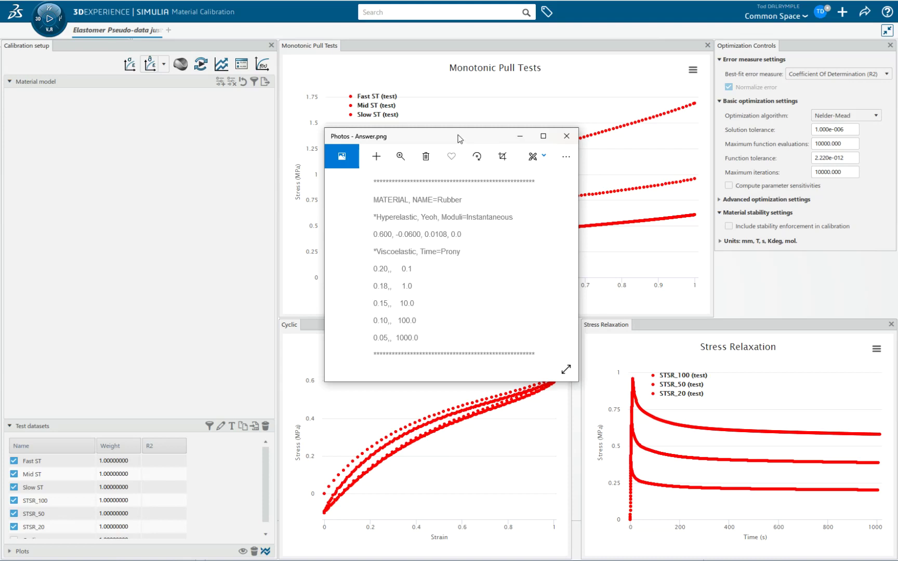
{"action": "left_click_drag", "start_coordinate": [458, 135], "coordinate": [897, 99]}
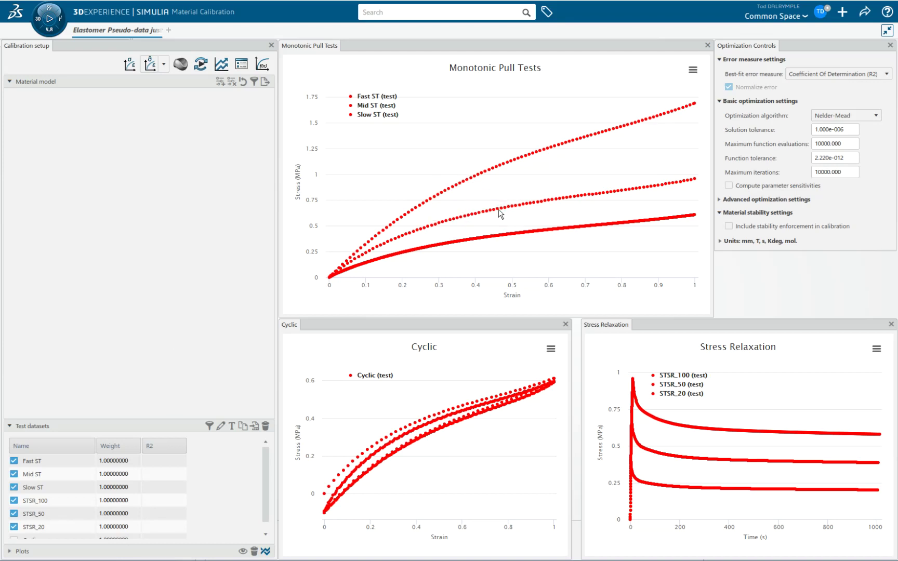
{"action": "mouse_move", "coordinate": [504, 236]}
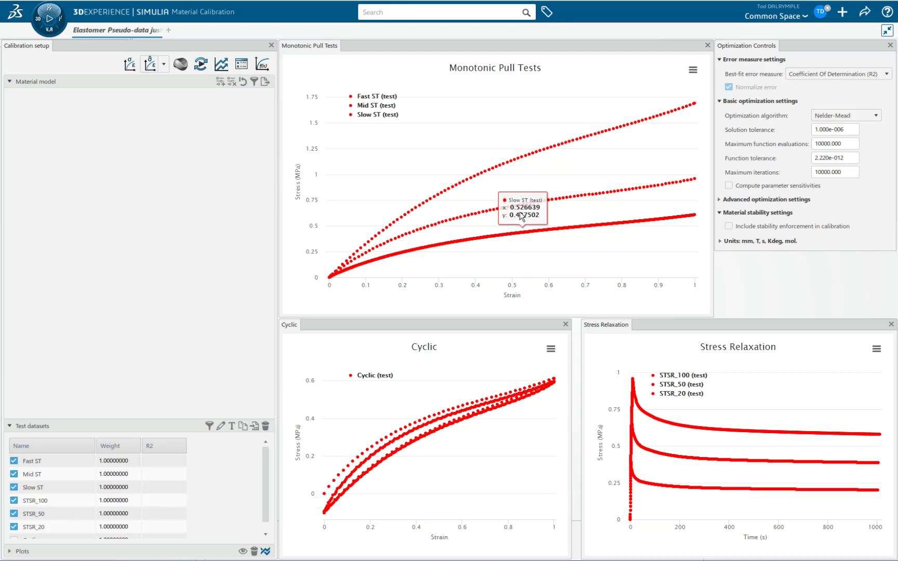
{"action": "mouse_move", "coordinate": [509, 165]}
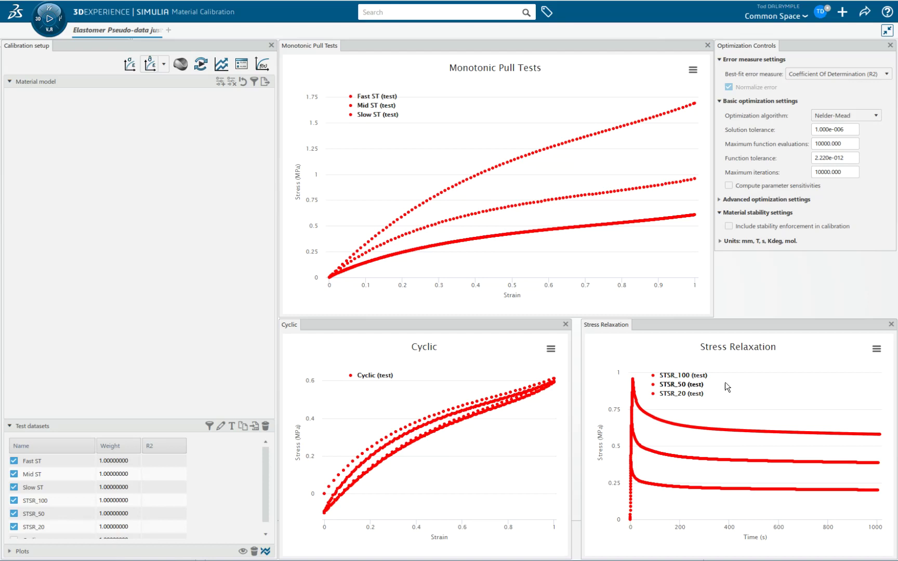
{"action": "left_click", "coordinate": [876, 349]}
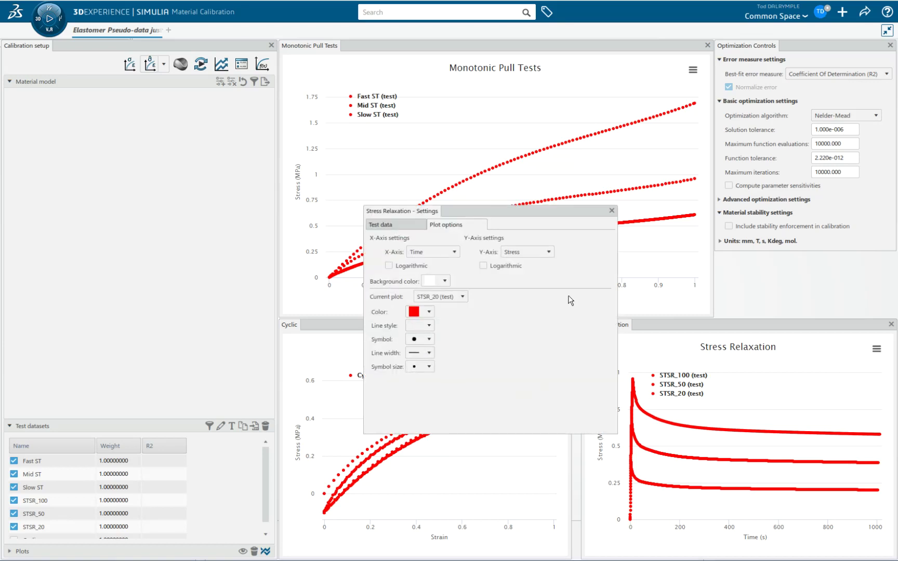
{"action": "left_click", "coordinate": [526, 252]}
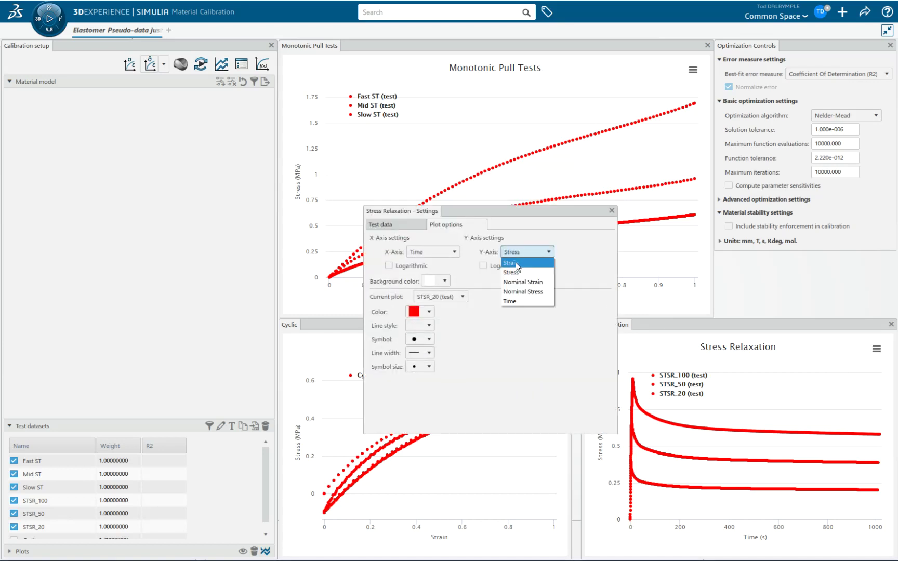
{"action": "left_click", "coordinate": [517, 263]}
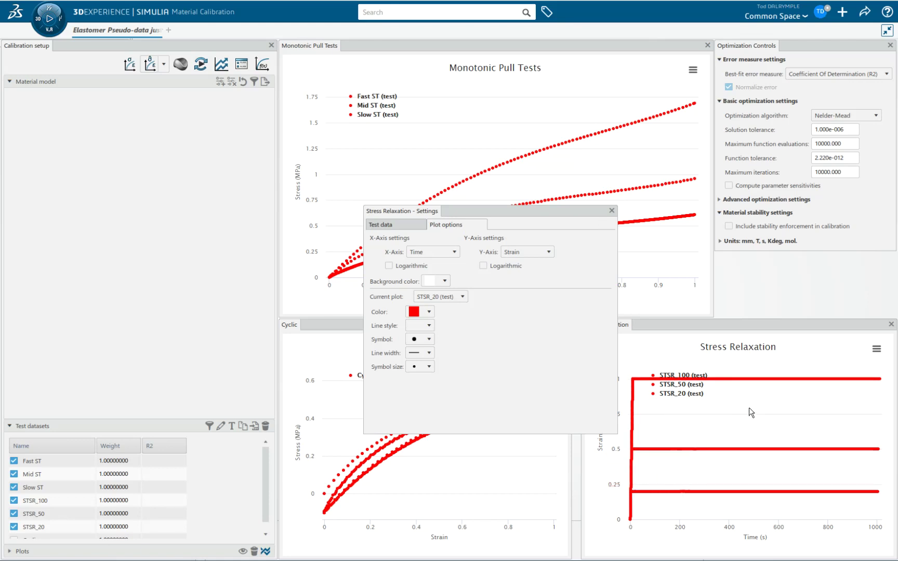
{"action": "left_click", "coordinate": [552, 254]}
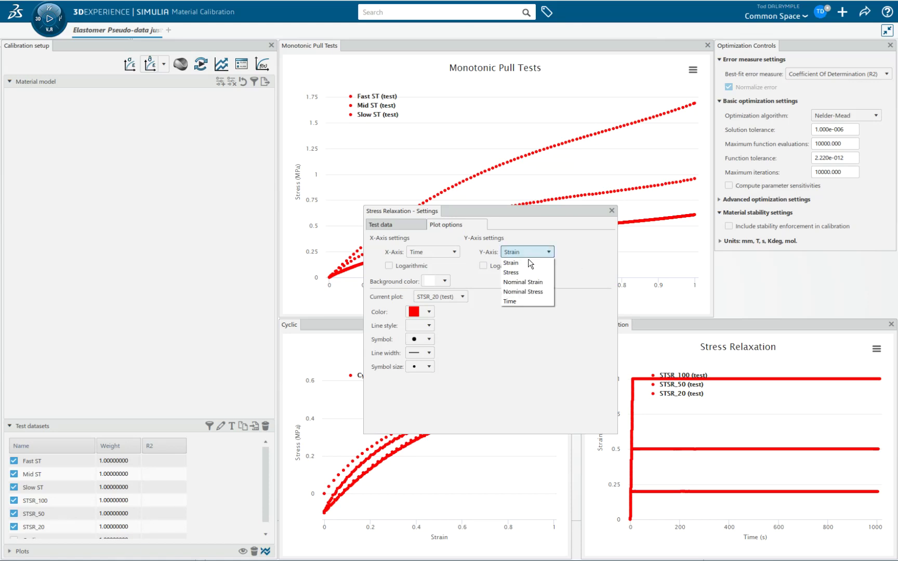
{"action": "left_click", "coordinate": [519, 271]}
{"action": "left_click", "coordinate": [611, 210]}
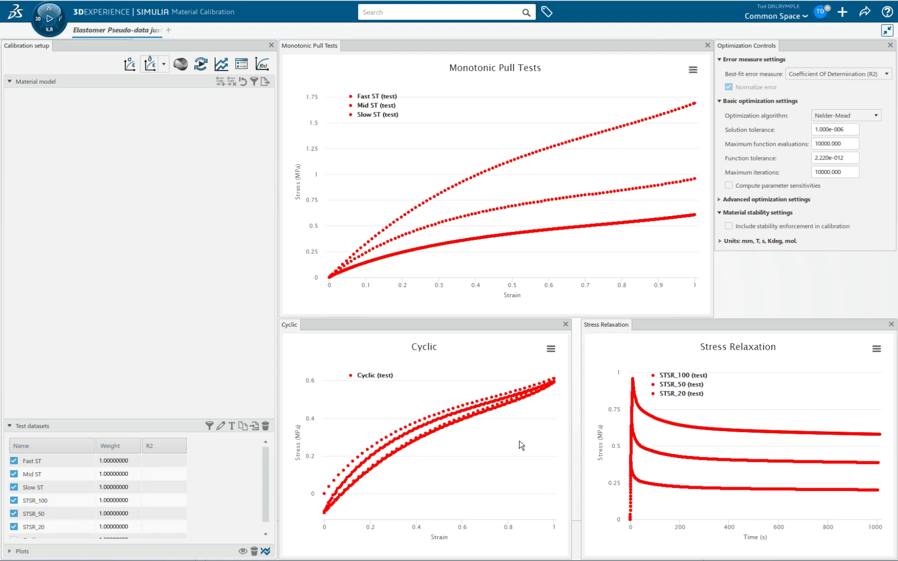
Try time and strain axes on the Cyclic chart, restore stress versus strain, and re-dock the chart
{"action": "left_click", "coordinate": [551, 349]}
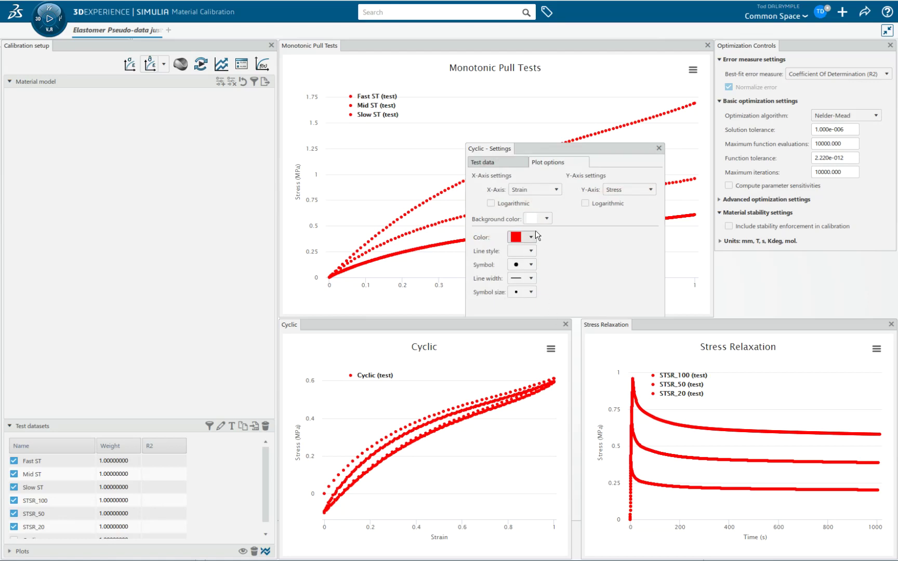
{"action": "left_click", "coordinate": [525, 190]}
{"action": "left_click", "coordinate": [518, 239]}
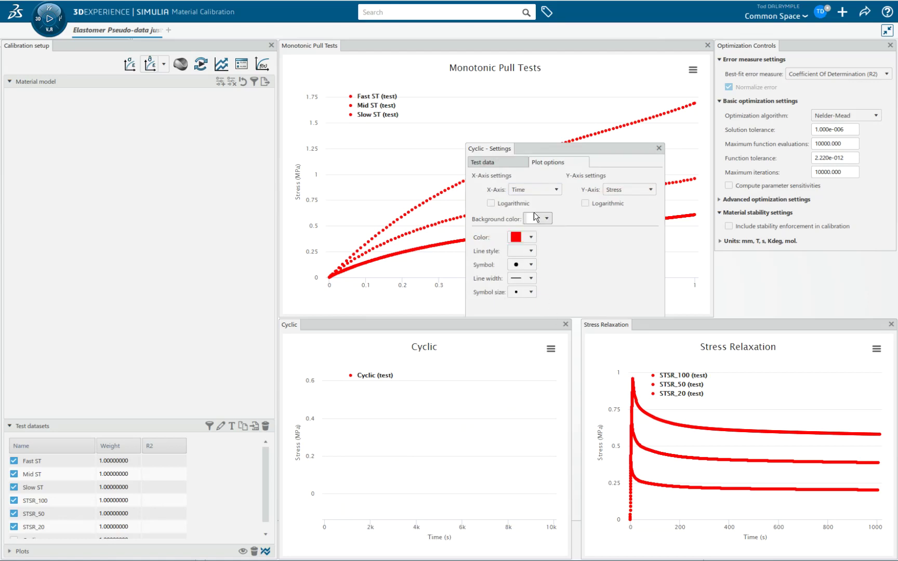
{"action": "left_click", "coordinate": [613, 190]}
{"action": "left_click", "coordinate": [614, 198]}
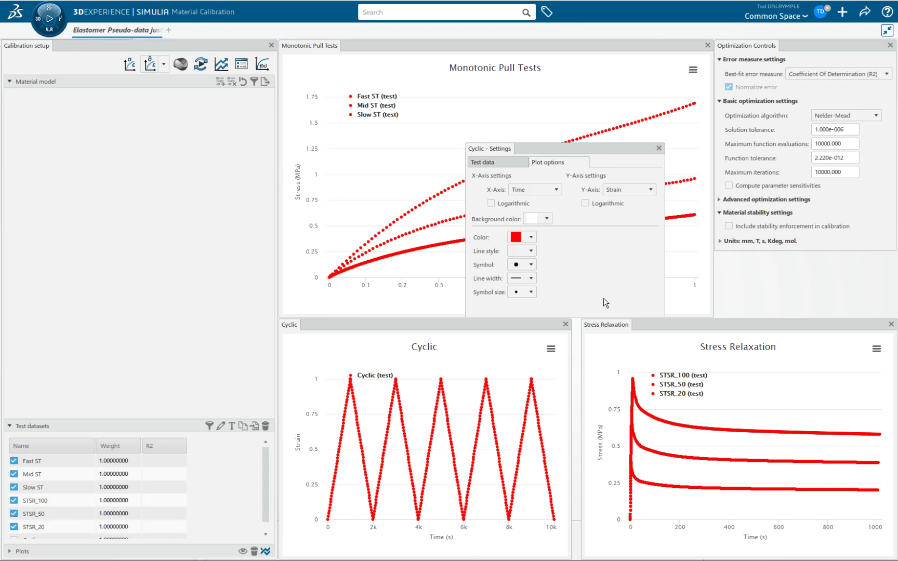
{"action": "left_click", "coordinate": [532, 191]}
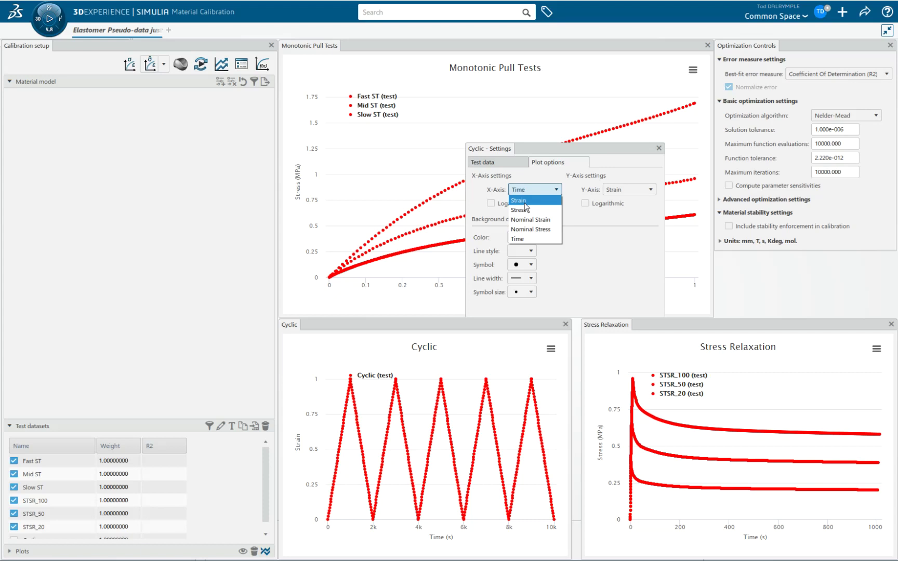
{"action": "left_click", "coordinate": [518, 201]}
{"action": "left_click", "coordinate": [608, 189]}
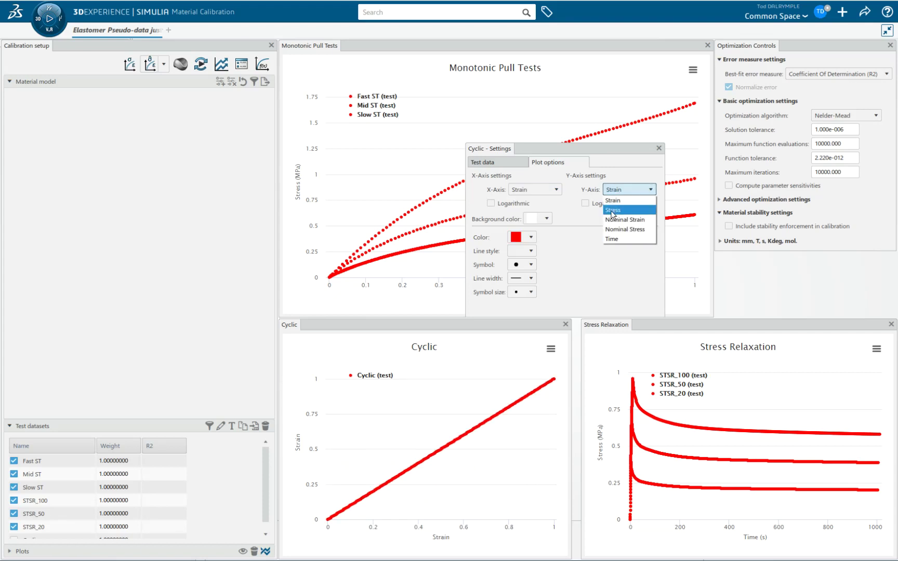
{"action": "left_click", "coordinate": [616, 209]}
{"action": "left_click", "coordinate": [659, 149]}
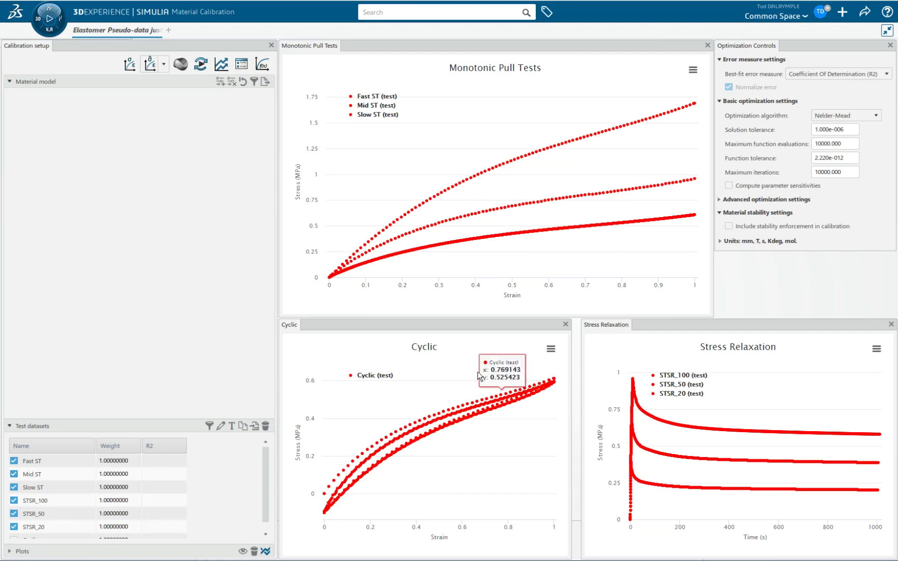
{"action": "mouse_move", "coordinate": [448, 328]}
{"action": "left_mouse_down"}
{"action": "mouse_move", "coordinate": [455, 312]}
{"action": "mouse_move", "coordinate": [446, 309]}
{"action": "left_mouse_up"}
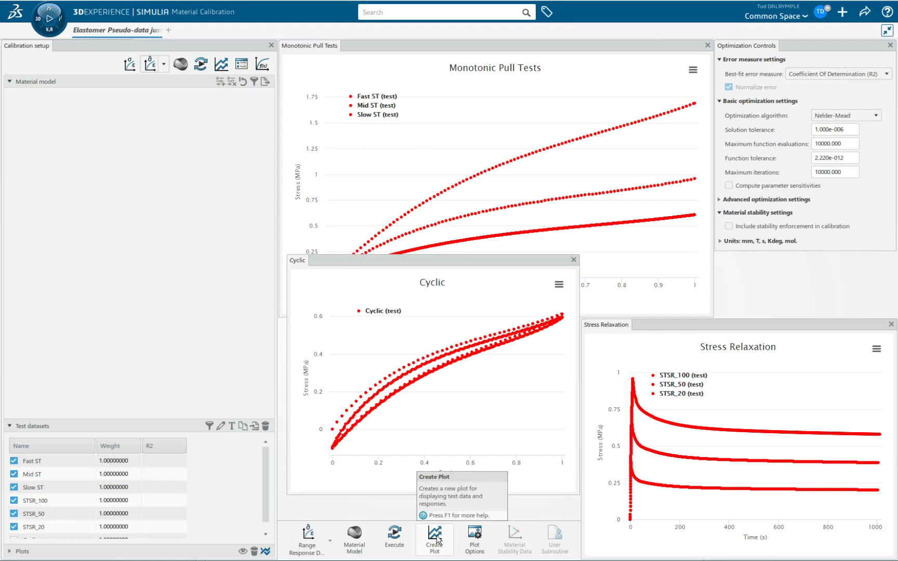
{"action": "left_click_drag", "start_coordinate": [466, 267], "coordinate": [455, 324]}
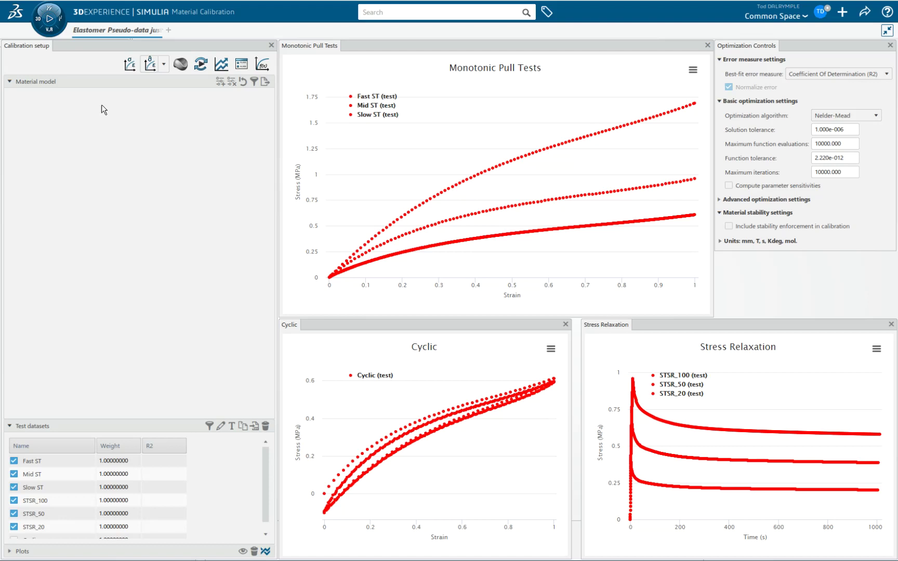
Import the workbook Pseudo Test Data for Rubber_04-28-2017.xlsx as new test data
{"action": "left_click", "coordinate": [135, 62]}
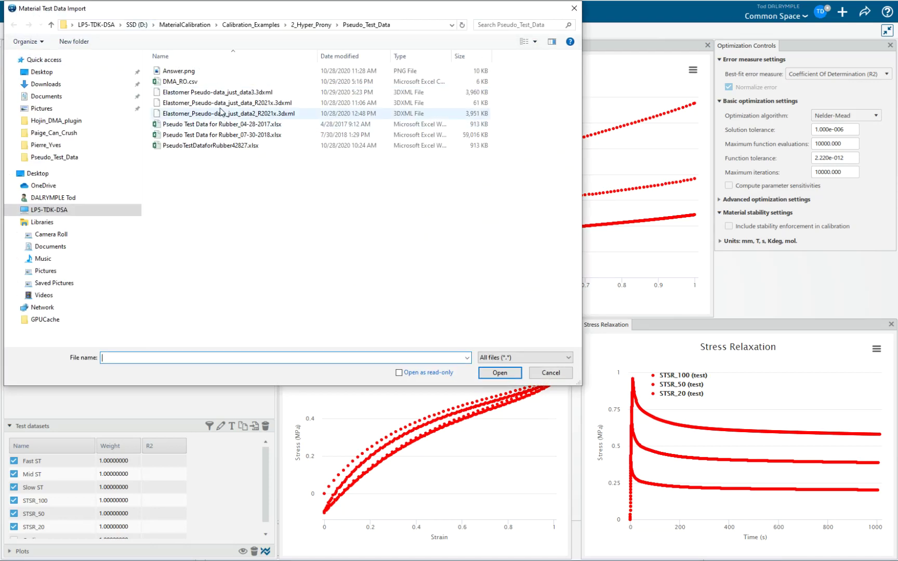
{"action": "left_click", "coordinate": [223, 124]}
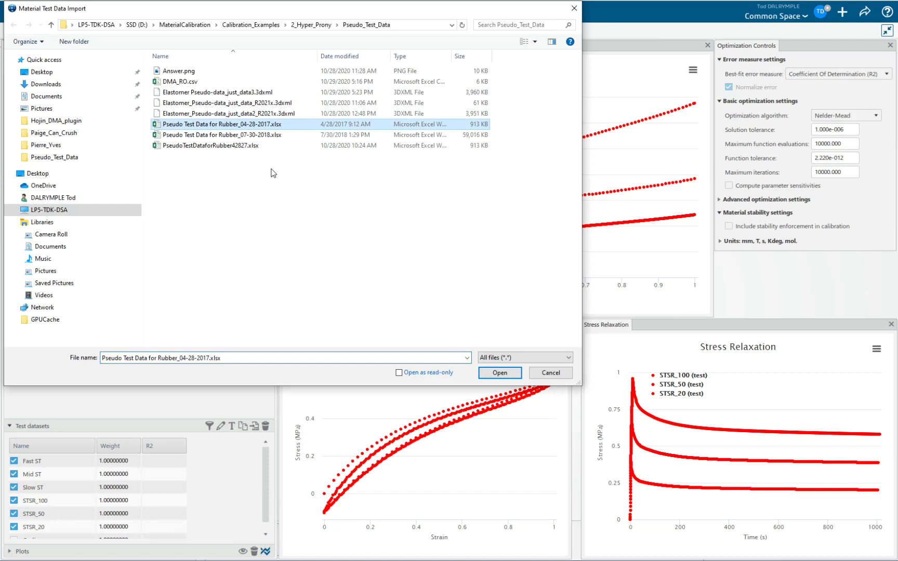
{"action": "left_click", "coordinate": [499, 373]}
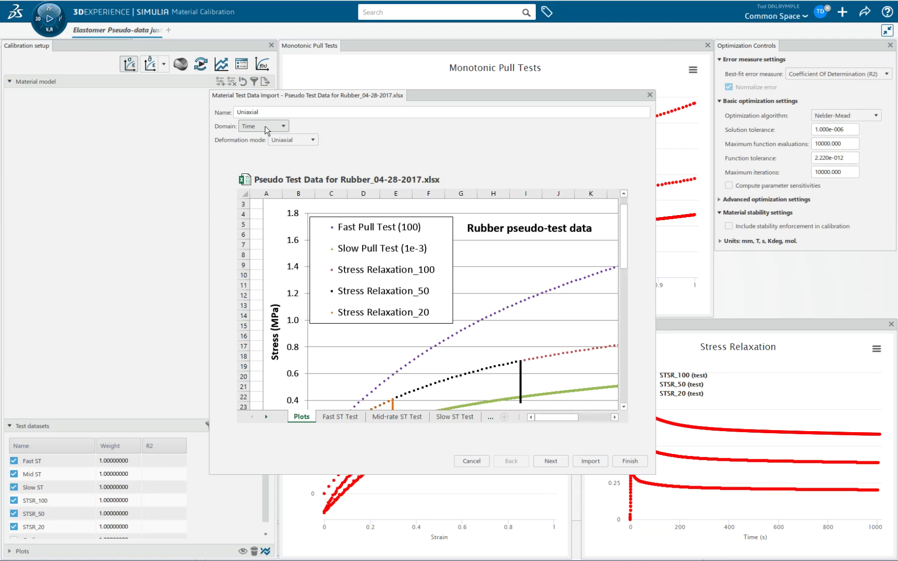
Set the import domain to Frequency, check the deformation modes, then cancel the import
{"action": "left_click", "coordinate": [265, 126]}
{"action": "left_click", "coordinate": [255, 147]}
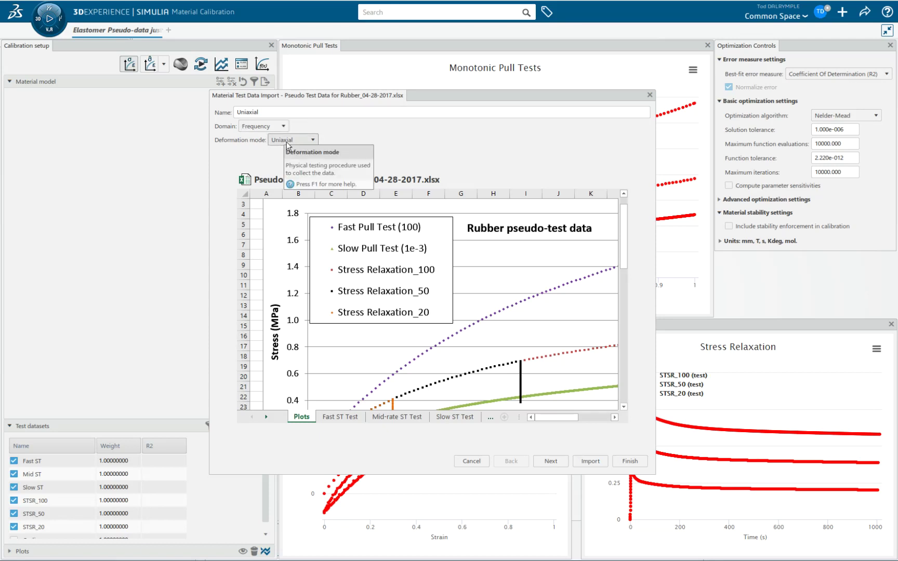
{"action": "left_click", "coordinate": [288, 140]}
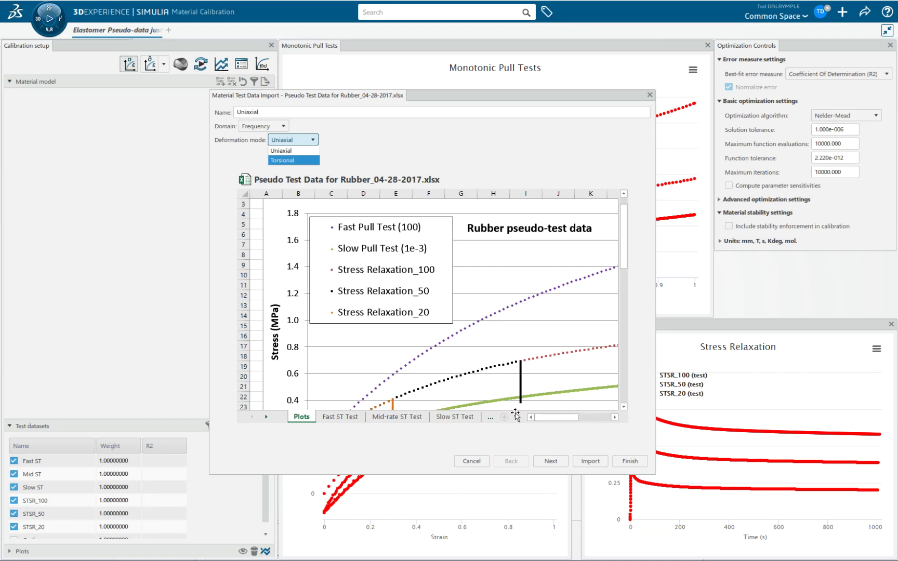
{"action": "left_click", "coordinate": [479, 461]}
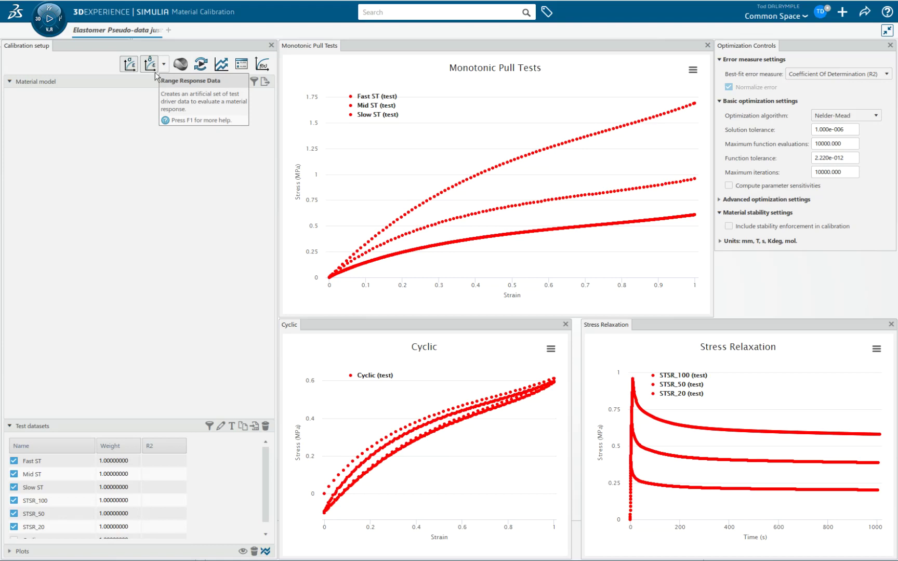
Start a range-based response, keeping the Uniaxial test type with no unloading phase
{"action": "left_click", "coordinate": [151, 68]}
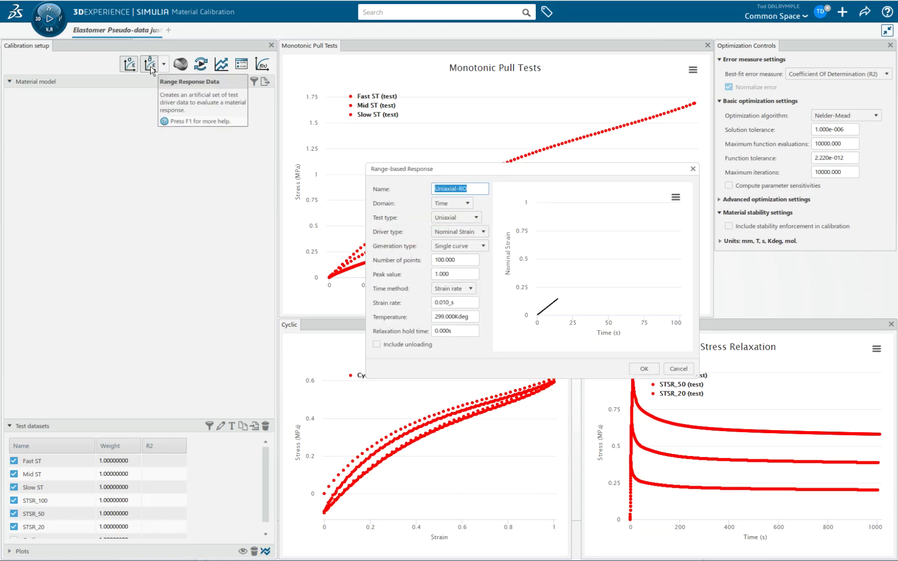
{"action": "left_click_drag", "start_coordinate": [477, 171], "coordinate": [329, 150]}
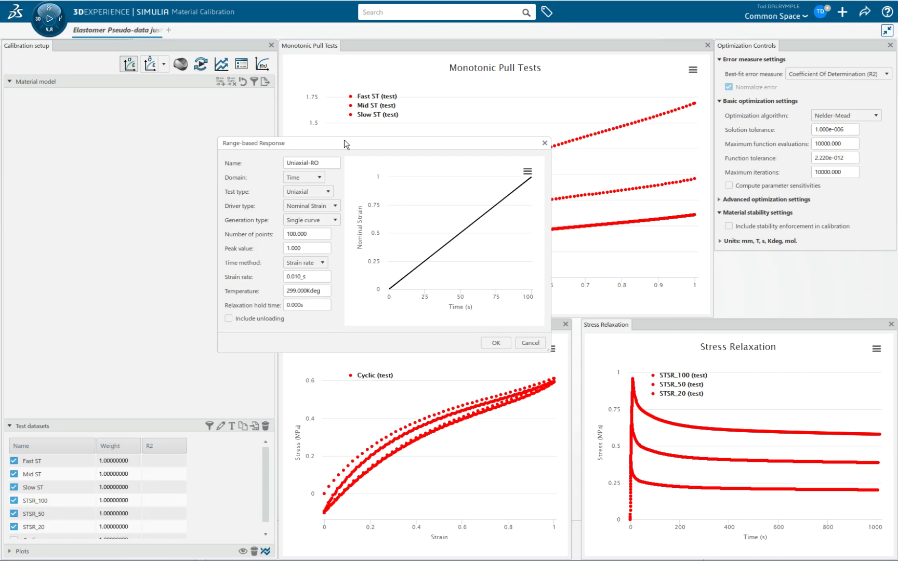
{"action": "left_click", "coordinate": [315, 191]}
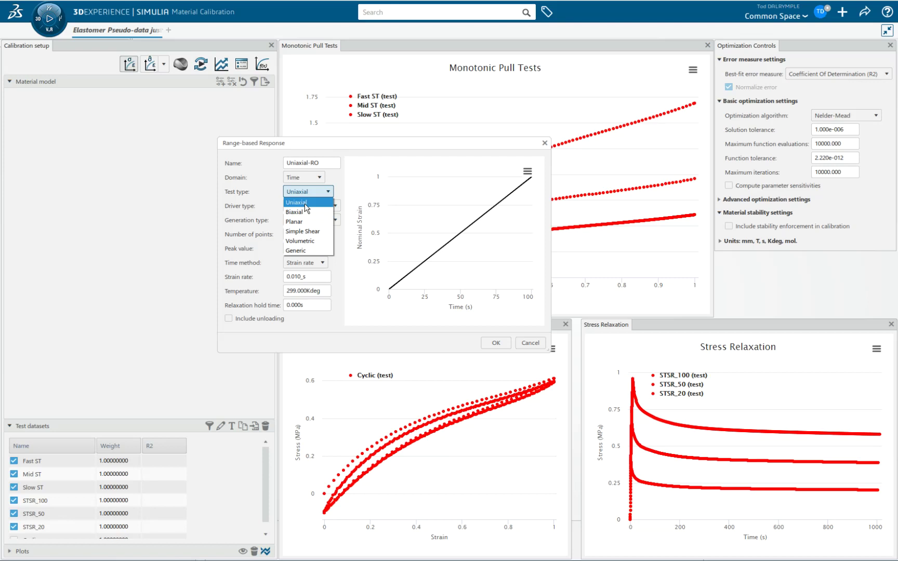
{"action": "left_click", "coordinate": [336, 148]}
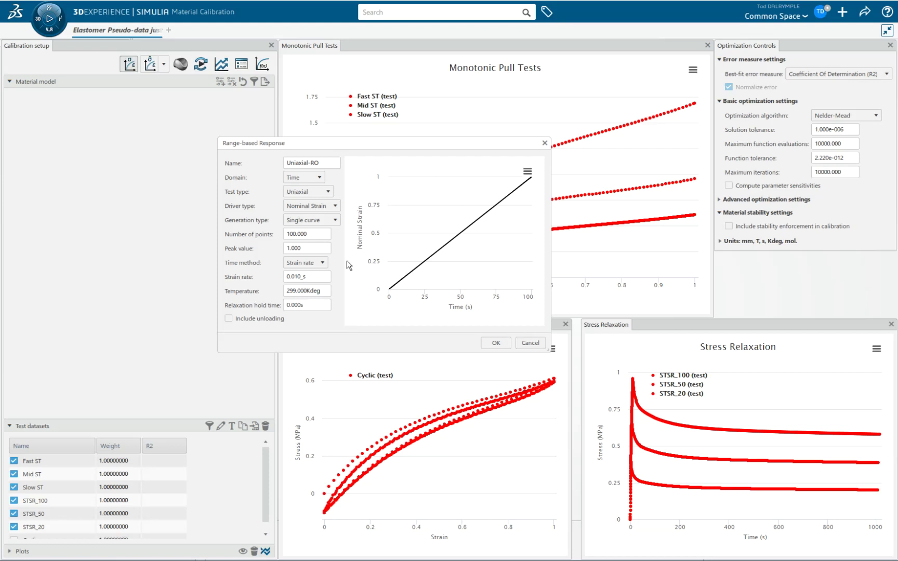
{"action": "left_click", "coordinate": [228, 318]}
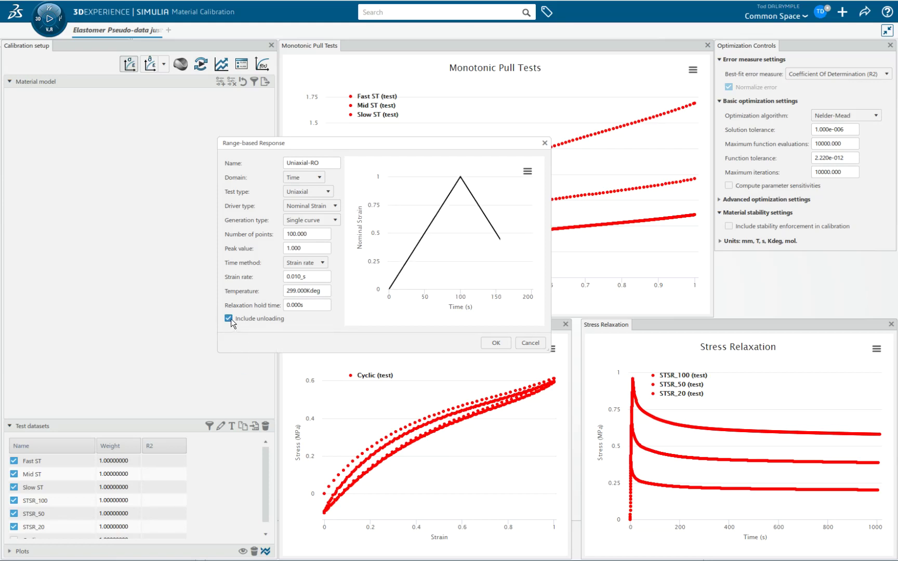
{"action": "left_click", "coordinate": [229, 318]}
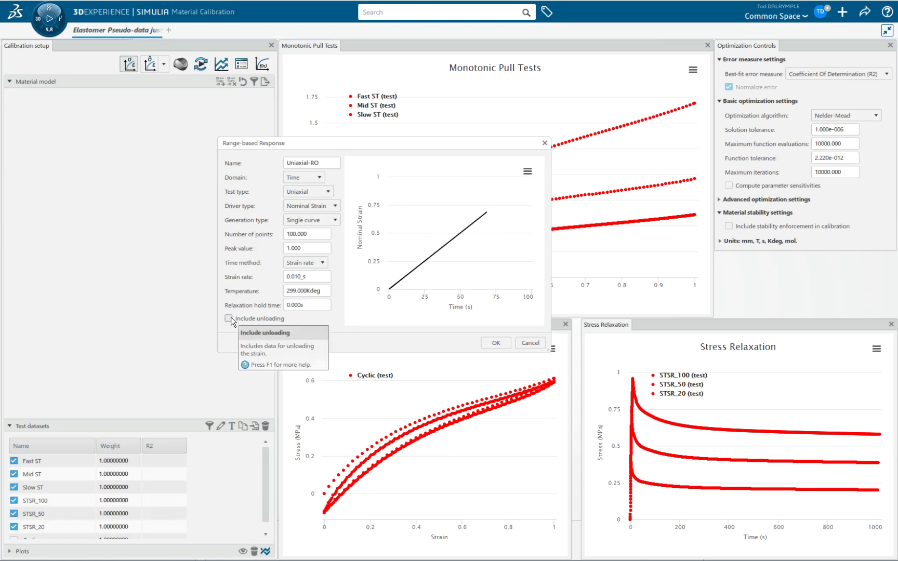
Keep Strain rate as the time method and Single curve as the generation type
{"action": "left_click", "coordinate": [314, 266]}
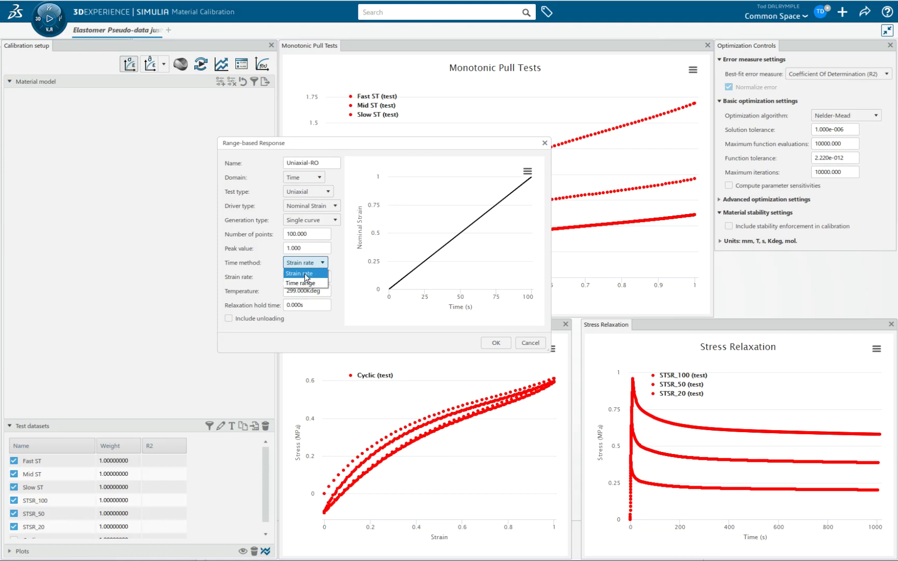
{"action": "left_click", "coordinate": [333, 331]}
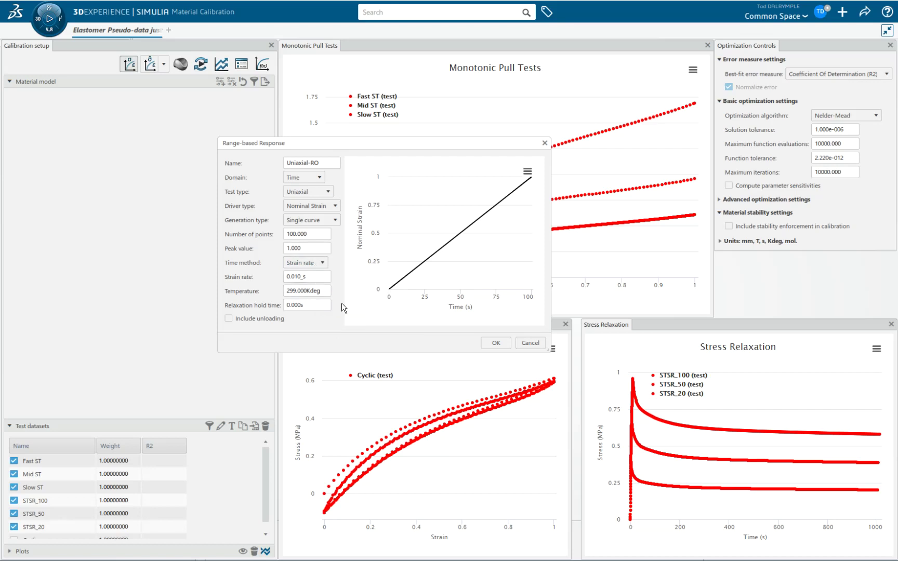
{"action": "left_click", "coordinate": [312, 221]}
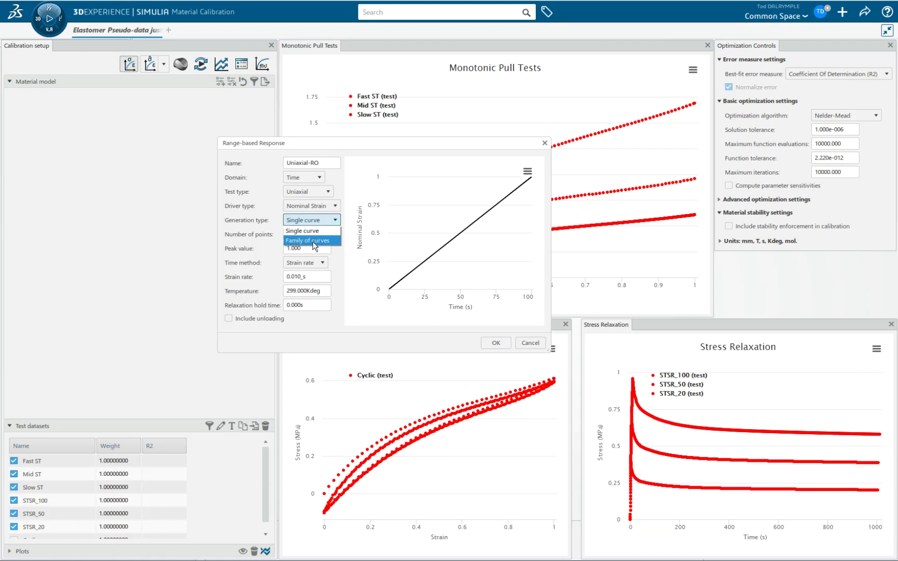
{"action": "left_click", "coordinate": [383, 262]}
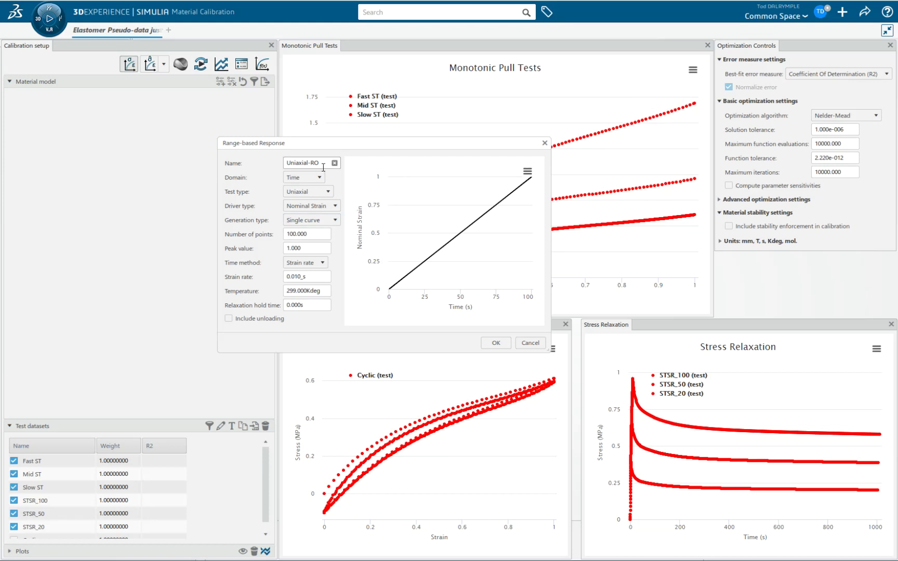
{"action": "left_click", "coordinate": [312, 179]}
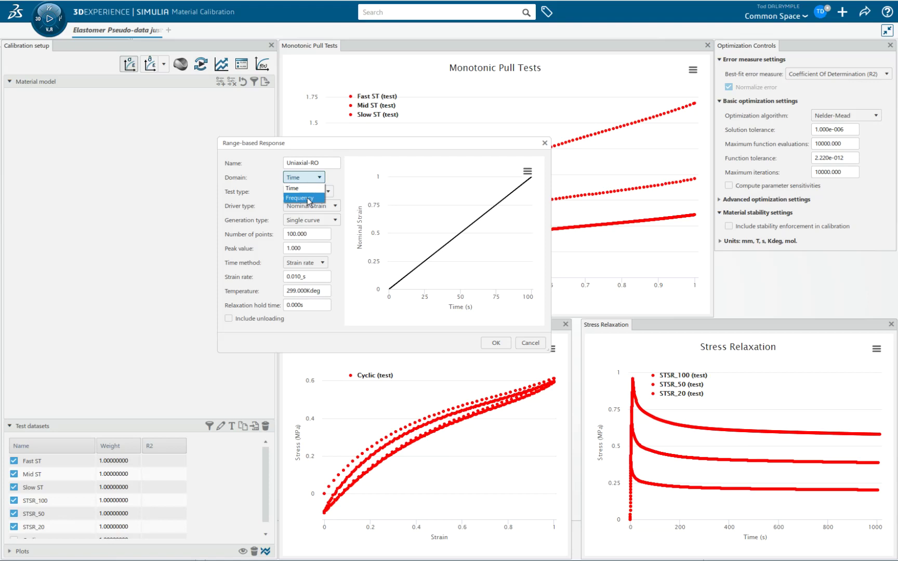
Create a Frequency-domain response named DMA-RO with start value 1e-4 and peak value 100
{"action": "left_click", "coordinate": [306, 198]}
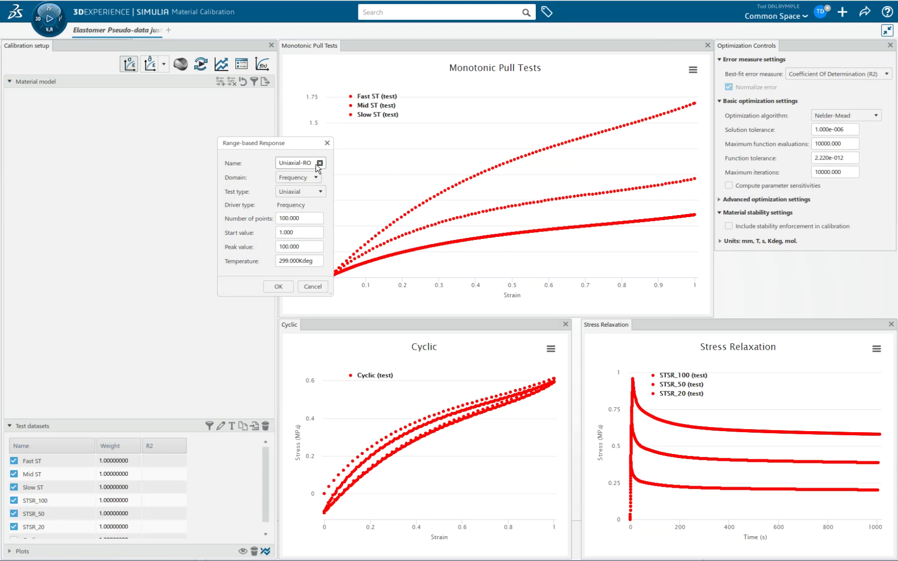
{"action": "double_click", "coordinate": [309, 162]}
{"action": "type", "text": "DMA-RO"}
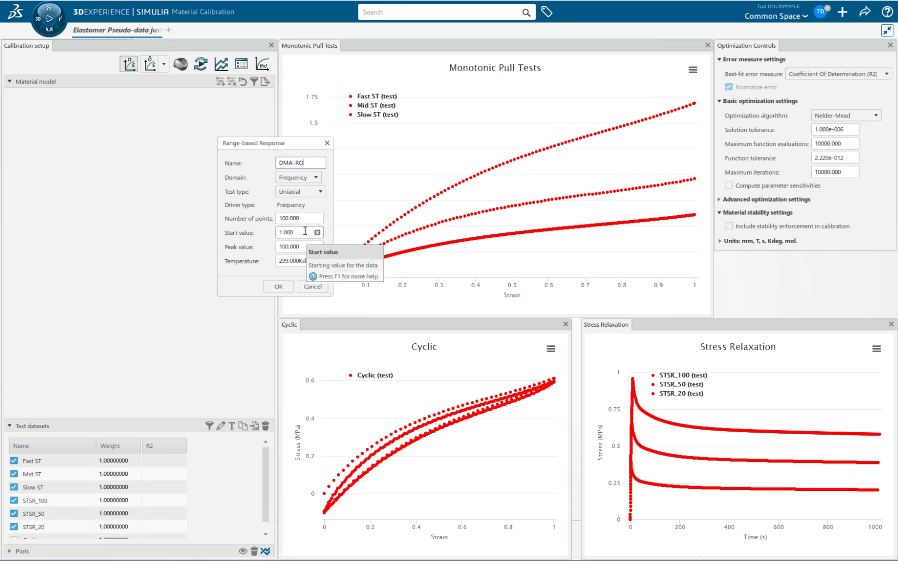
{"action": "left_click", "coordinate": [291, 232]}
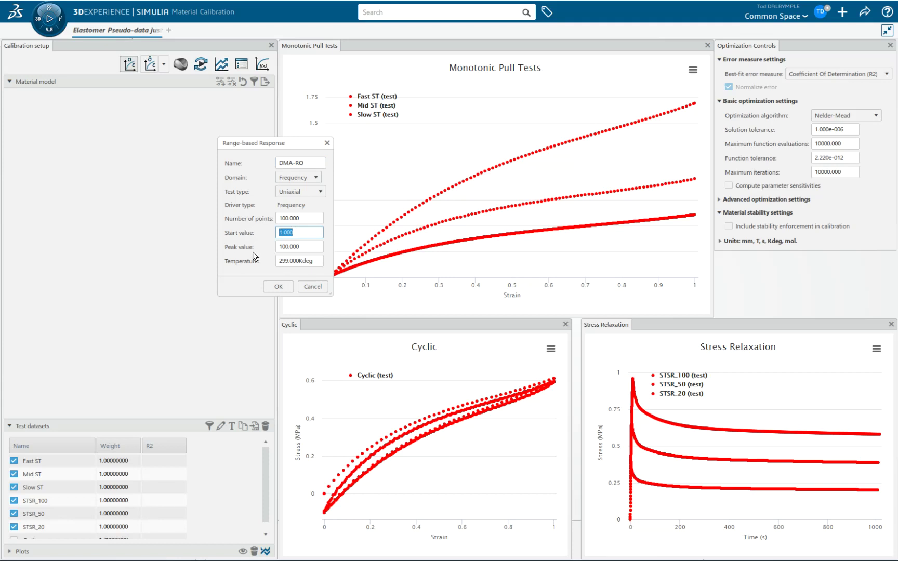
{"action": "type", "text": "1e-4"}
{"action": "left_click", "coordinate": [292, 247]}
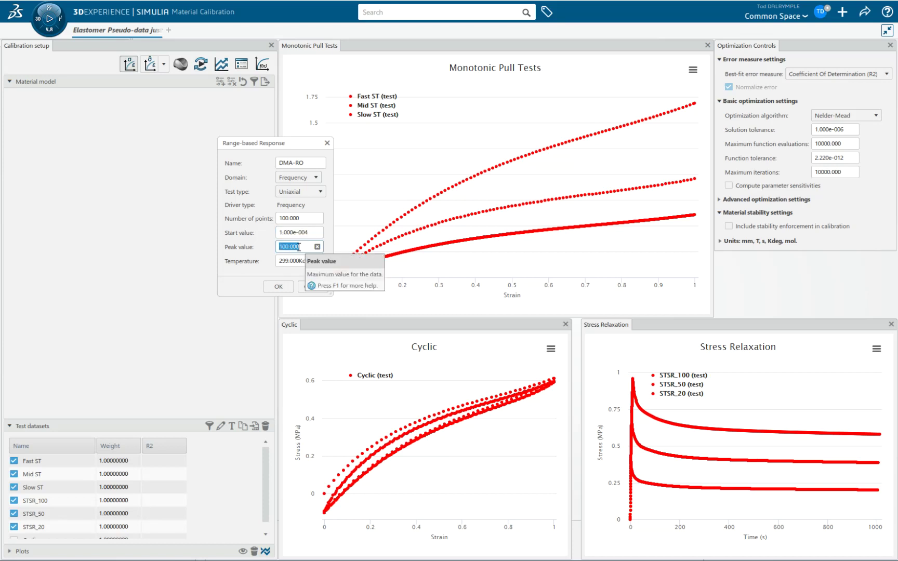
{"action": "type", "text": "100"}
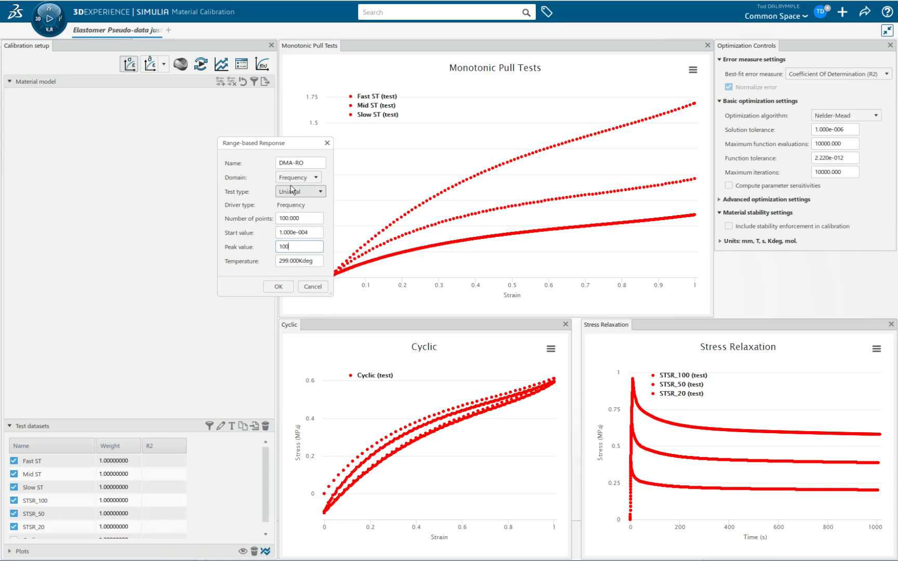
{"action": "left_click", "coordinate": [279, 286]}
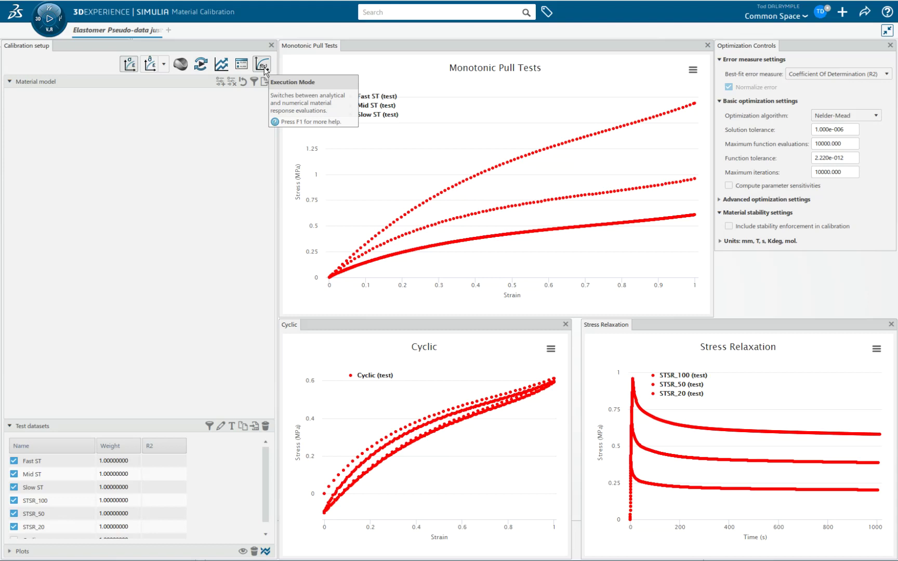
{"action": "left_click", "coordinate": [183, 66]}
Create the hyperProny material model with the Hyperelastic-Viscoelastic type
{"action": "left_click", "coordinate": [453, 81]}
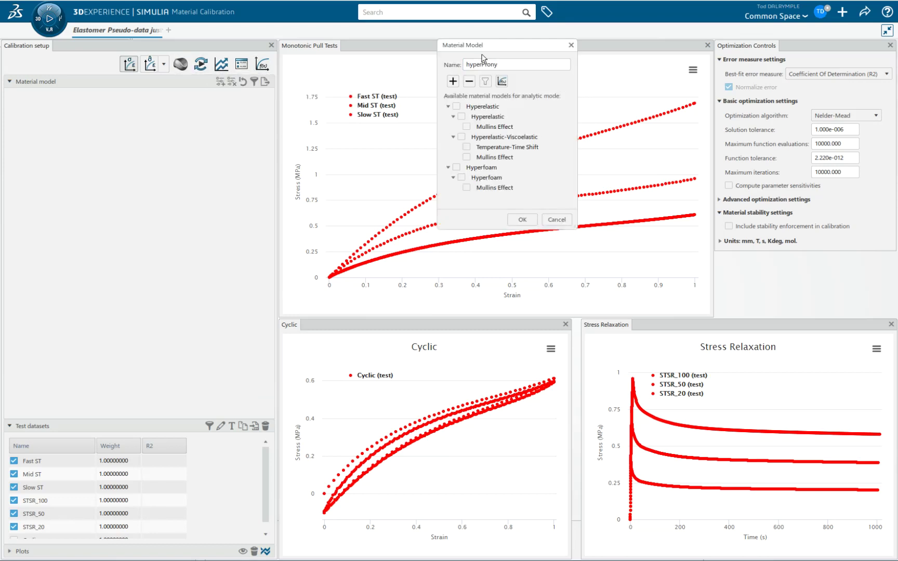
{"action": "left_click_drag", "start_coordinate": [486, 48], "coordinate": [436, 127]}
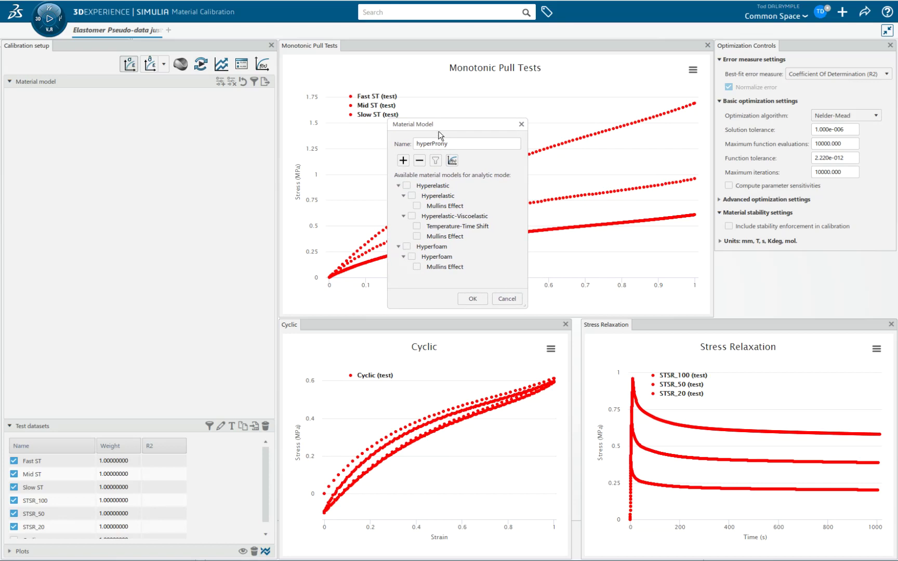
{"action": "left_click", "coordinate": [412, 215]}
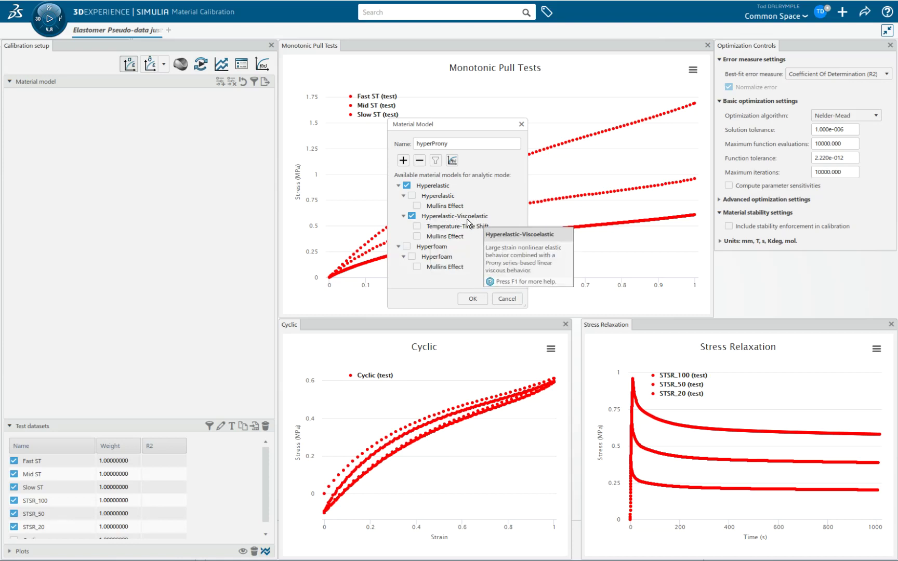
{"action": "left_click", "coordinate": [472, 298]}
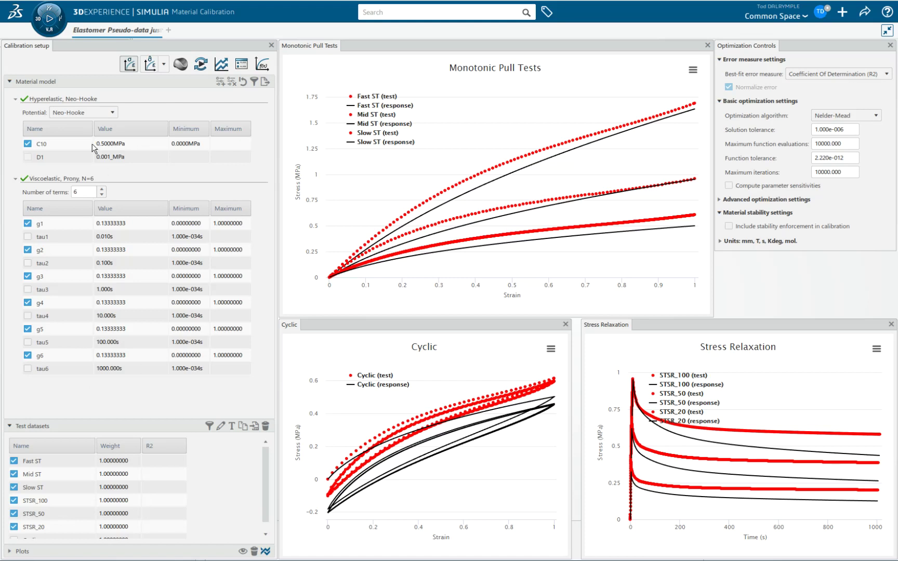
Switch the hyperelastic potential to Yeoh, set 5 Prony terms, and run the calibration
{"action": "left_click", "coordinate": [103, 112]}
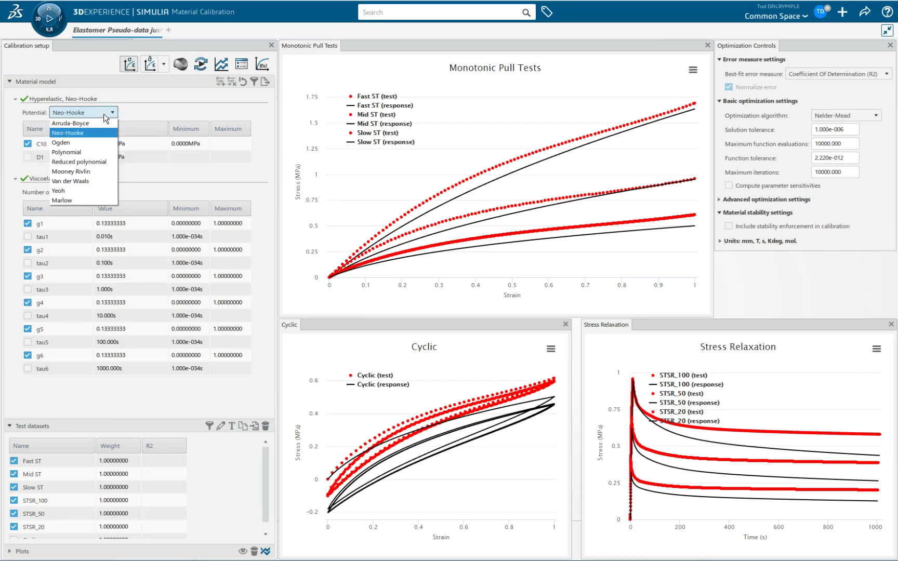
{"action": "left_click", "coordinate": [77, 191]}
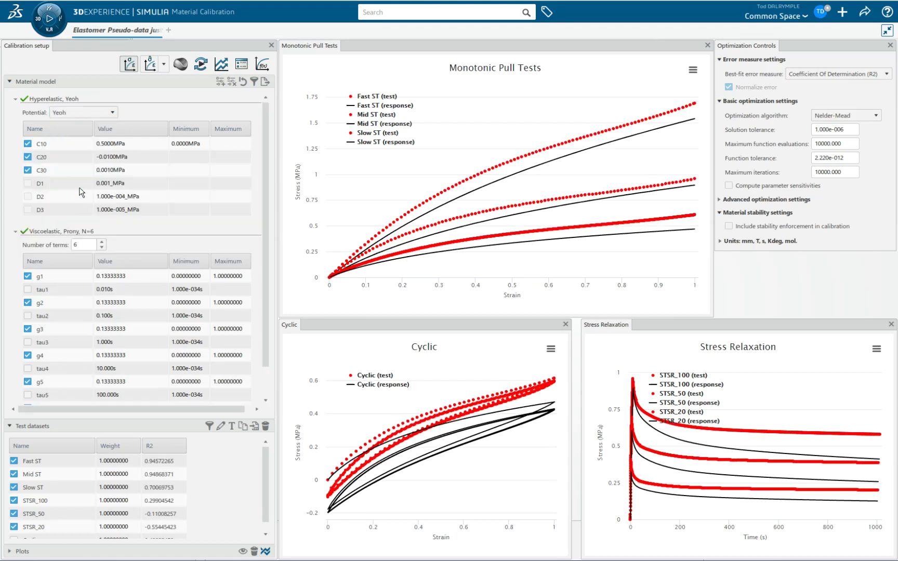
{"action": "double_click", "coordinate": [95, 242]}
{"action": "type", "text": "5"}
{"action": "key", "text": "Return"}
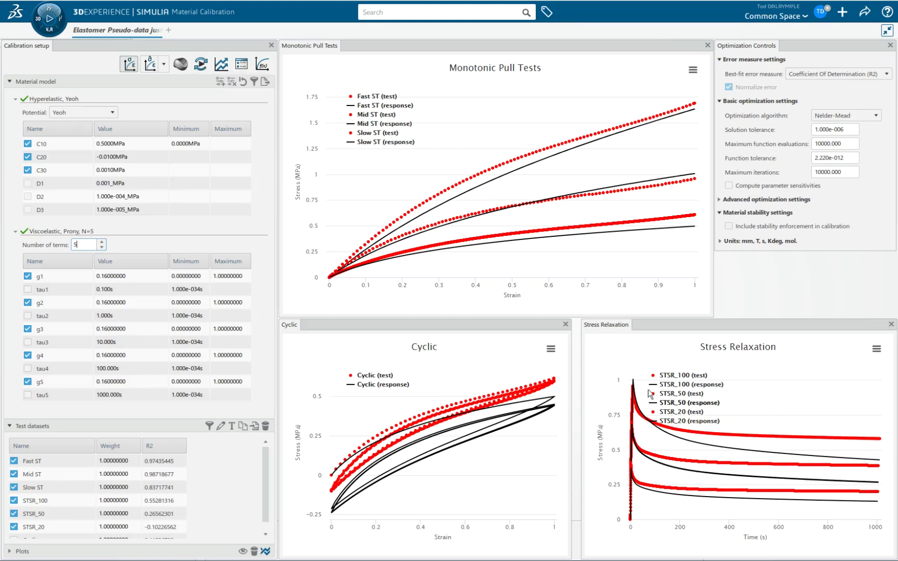
{"action": "left_click", "coordinate": [200, 66]}
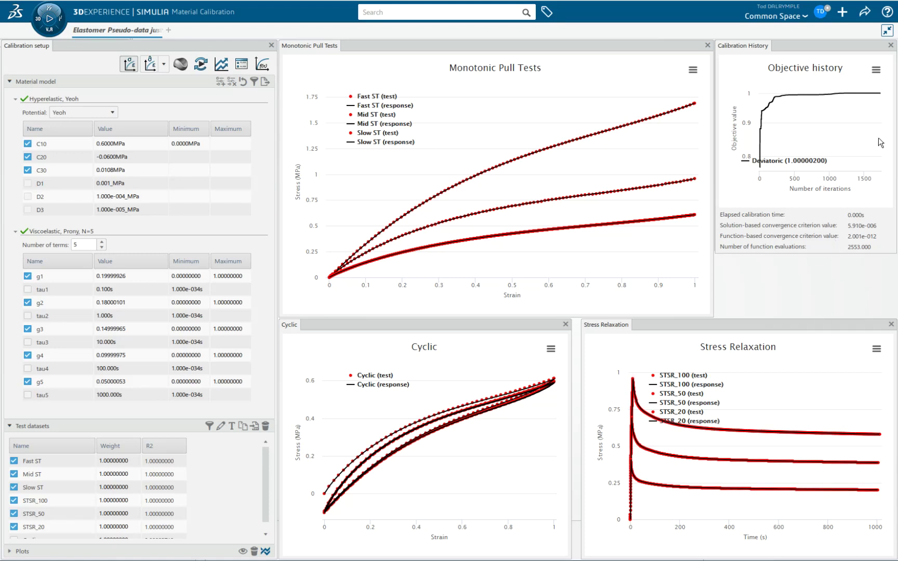
Place the Answer.png reference window beside the calibration results
{"action": "left_click_drag", "start_coordinate": [476, 100], "coordinate": [388, 112]}
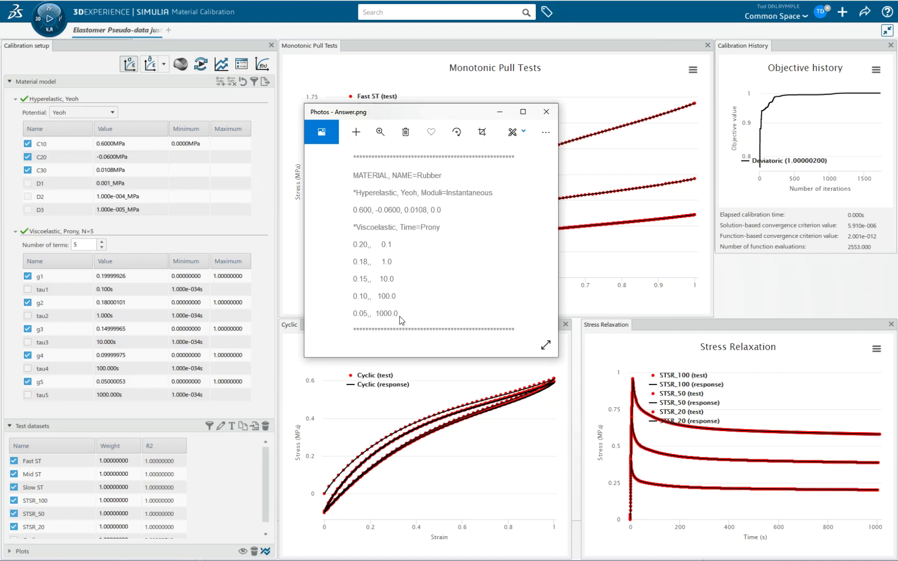
{"action": "double_click", "coordinate": [160, 460]}
Close the reference image and add a new Plot.6 panel, widened over the charts
{"action": "left_click", "coordinate": [545, 111]}
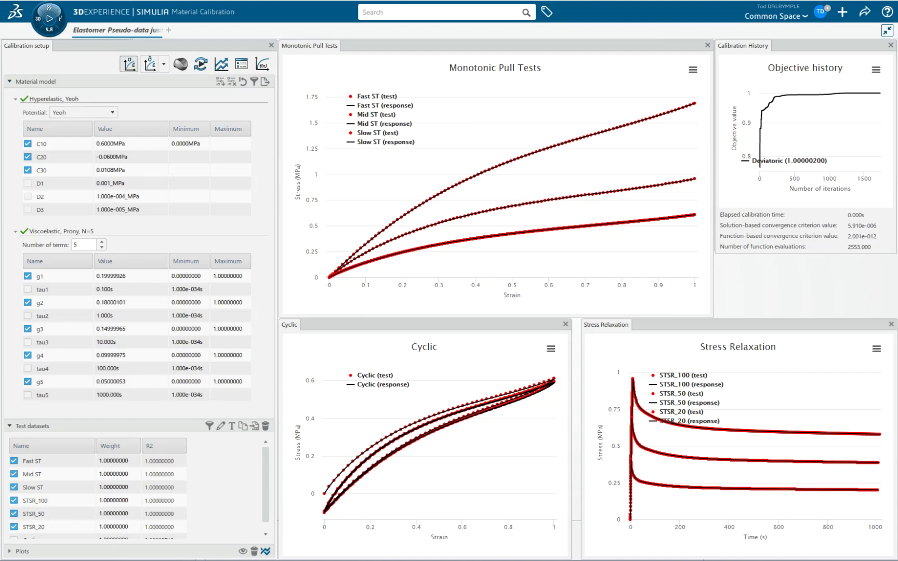
{"action": "left_click_drag", "start_coordinate": [477, 325], "coordinate": [486, 304]}
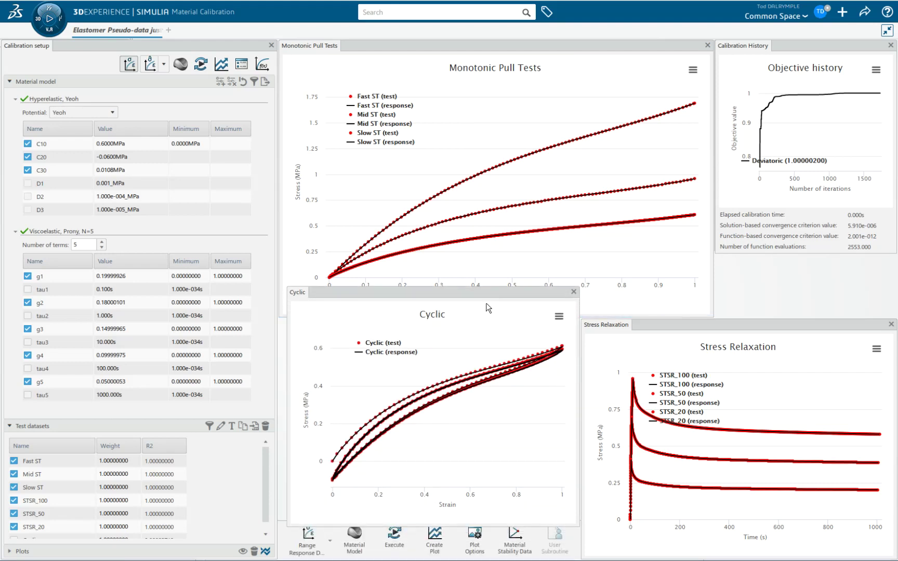
{"action": "left_click", "coordinate": [436, 540]}
{"action": "left_click_drag", "start_coordinate": [735, 50], "coordinate": [616, 88]}
{"action": "left_click_drag", "start_coordinate": [521, 161], "coordinate": [373, 165]}
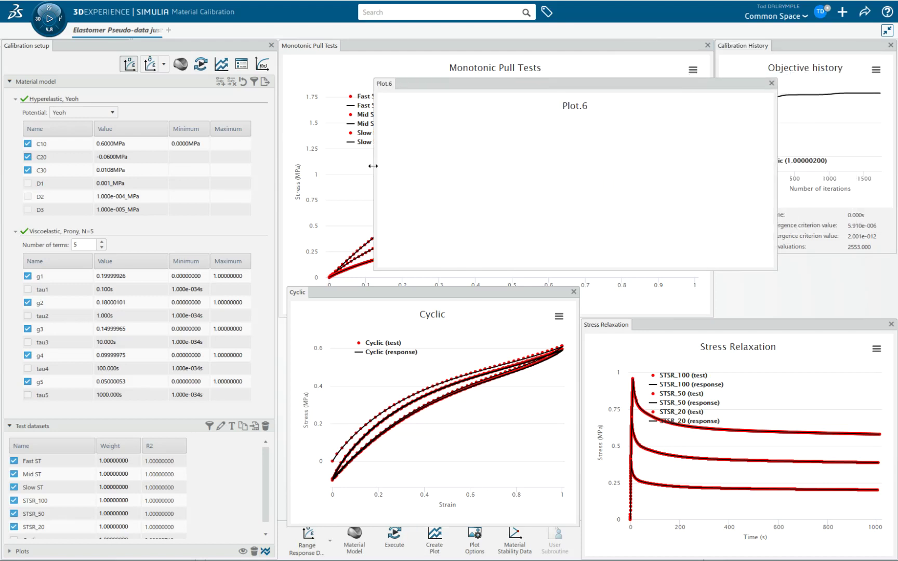
Plot the DMA-RO response curves on Plot.6 and color the DMA-RO (response) curve blue
{"action": "left_click", "coordinate": [756, 108]}
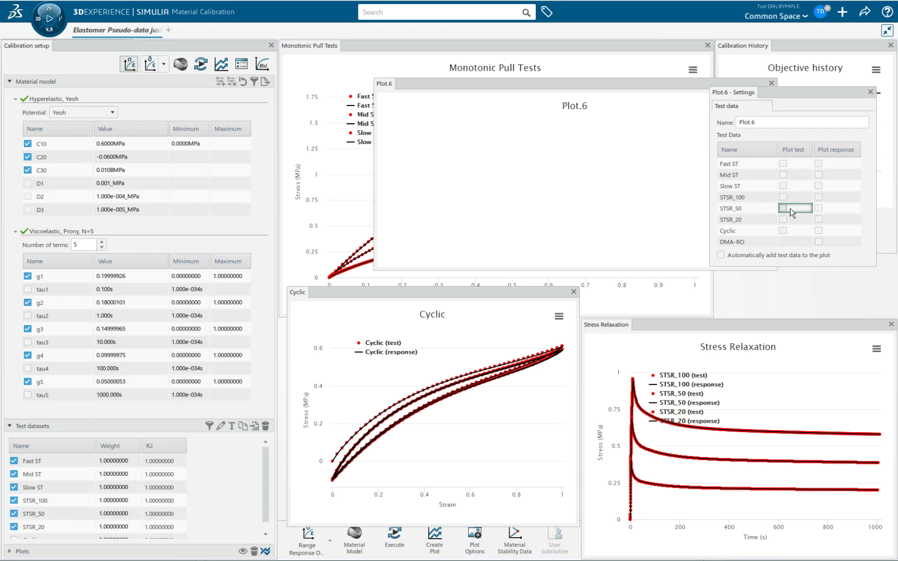
{"action": "left_click", "coordinate": [818, 242]}
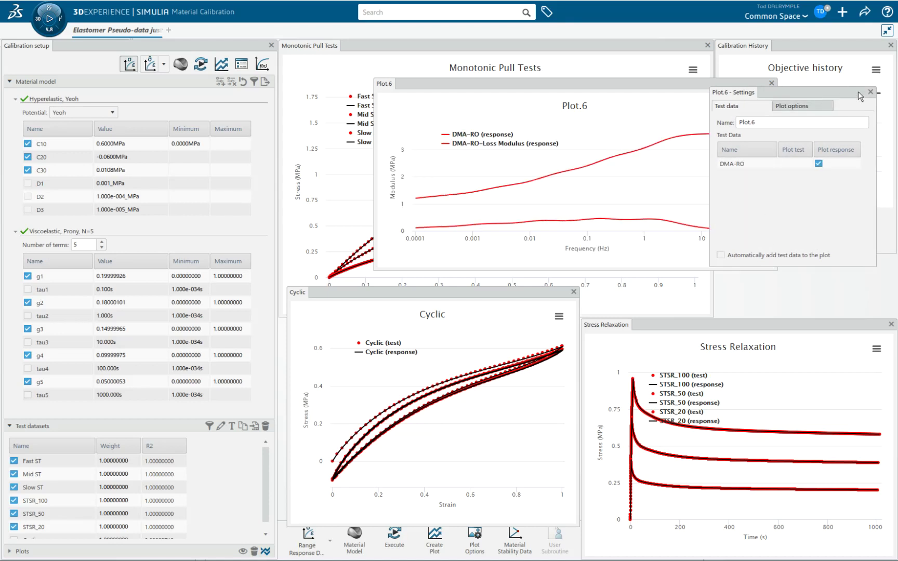
{"action": "left_click", "coordinate": [803, 105]}
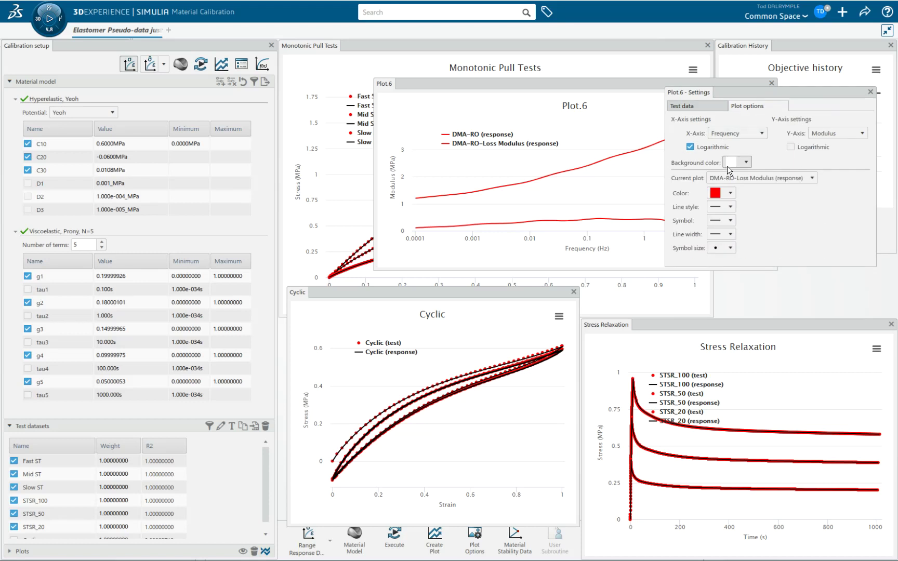
{"action": "left_click", "coordinate": [727, 179]}
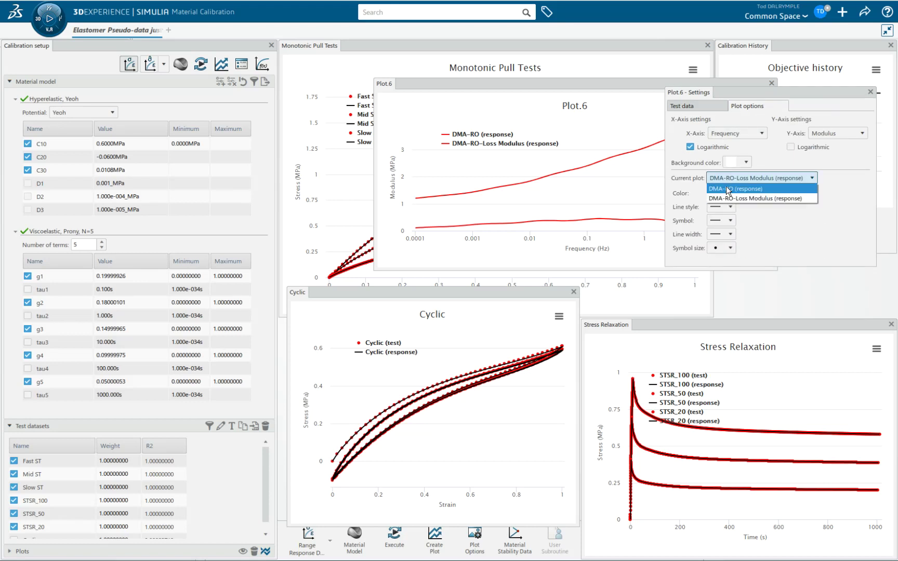
{"action": "left_click", "coordinate": [728, 189]}
{"action": "left_click", "coordinate": [727, 192]}
{"action": "left_click", "coordinate": [724, 242]}
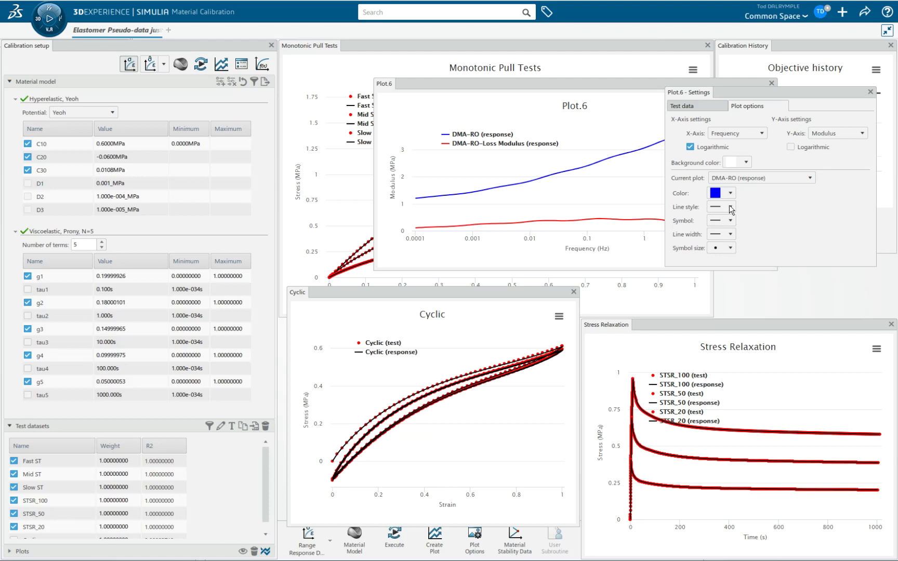
{"action": "left_click", "coordinate": [870, 92]}
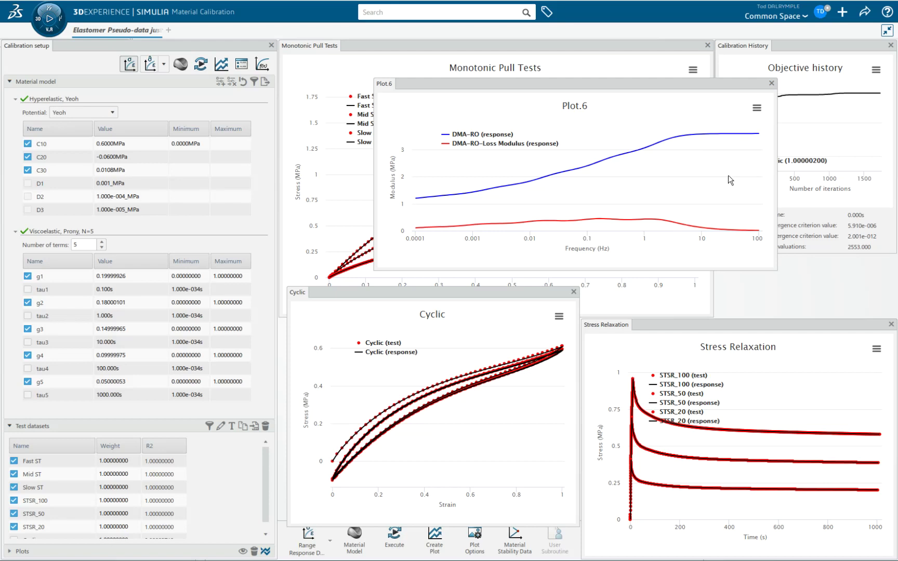